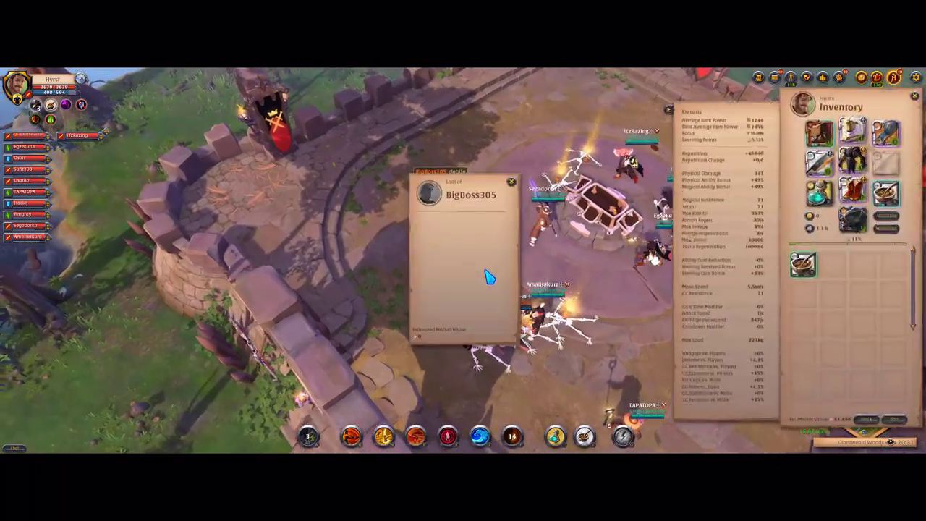
click(552, 135)
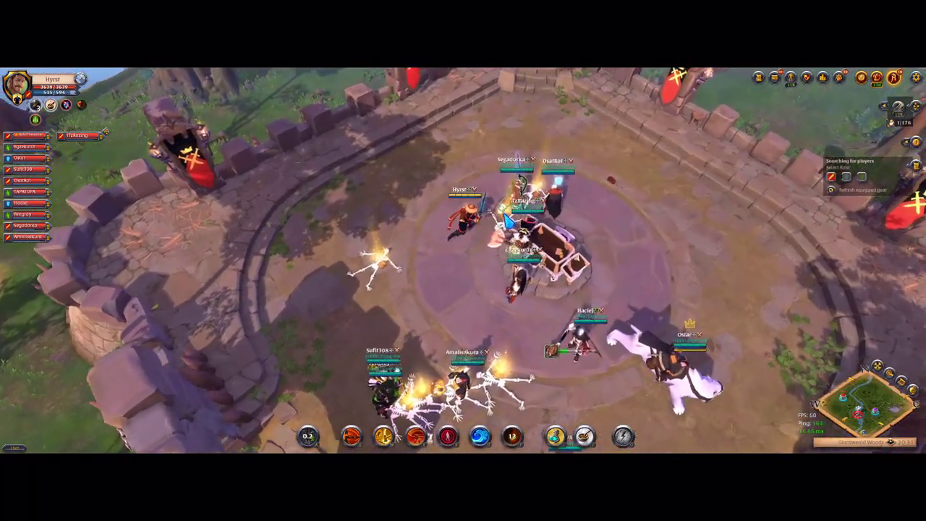
click(471, 258)
click(559, 168)
click(475, 280)
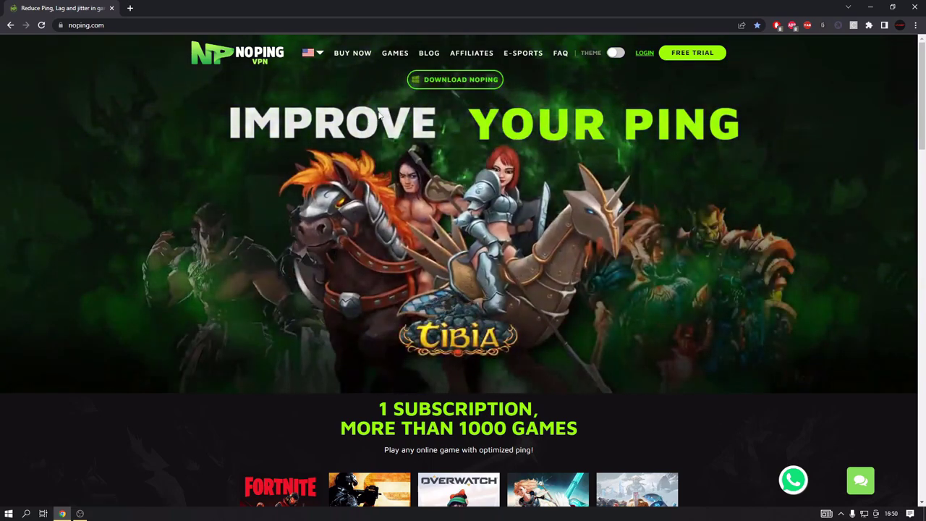
Step: Look through the NoPing homepage down to the 7-day free trial offer
scroll(391, 116, down, 5)
scroll(394, 123, down, 7)
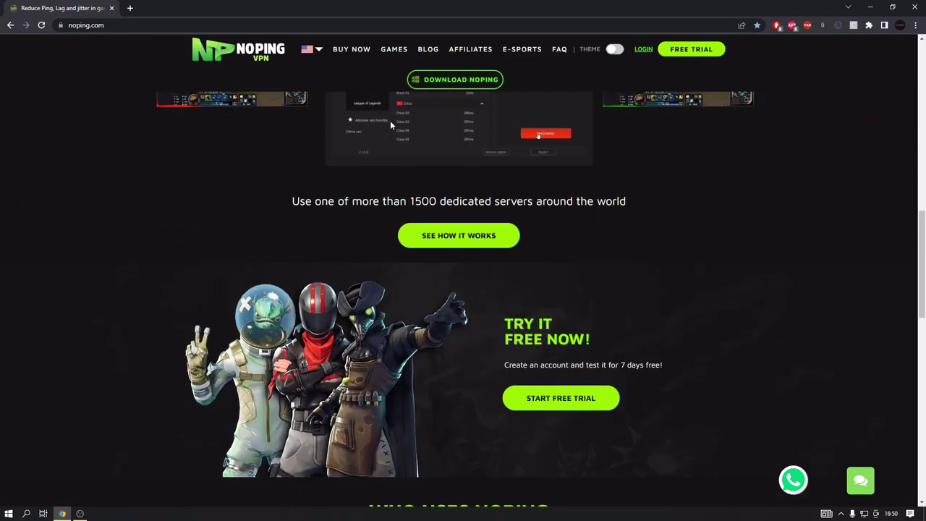
scroll(394, 123, up, 1)
drag(504, 193, 596, 216)
click(554, 233)
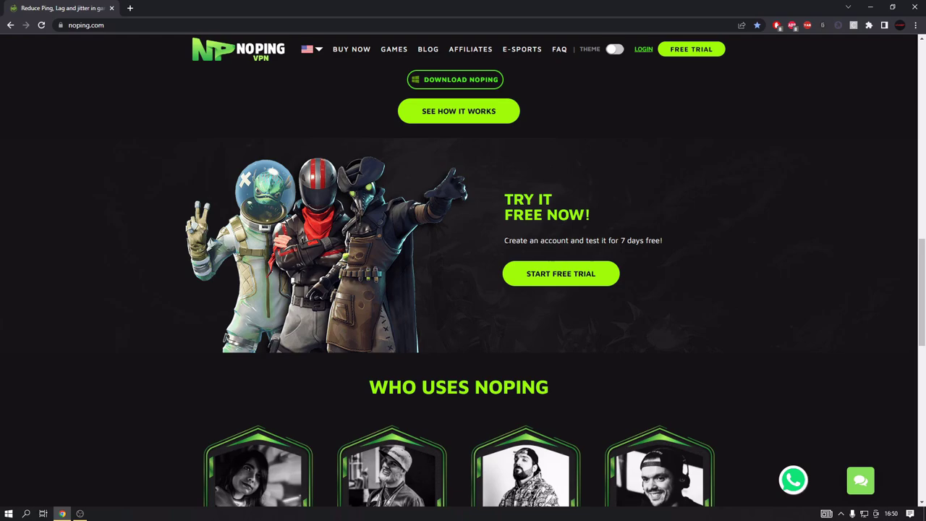
drag(508, 241, 634, 234)
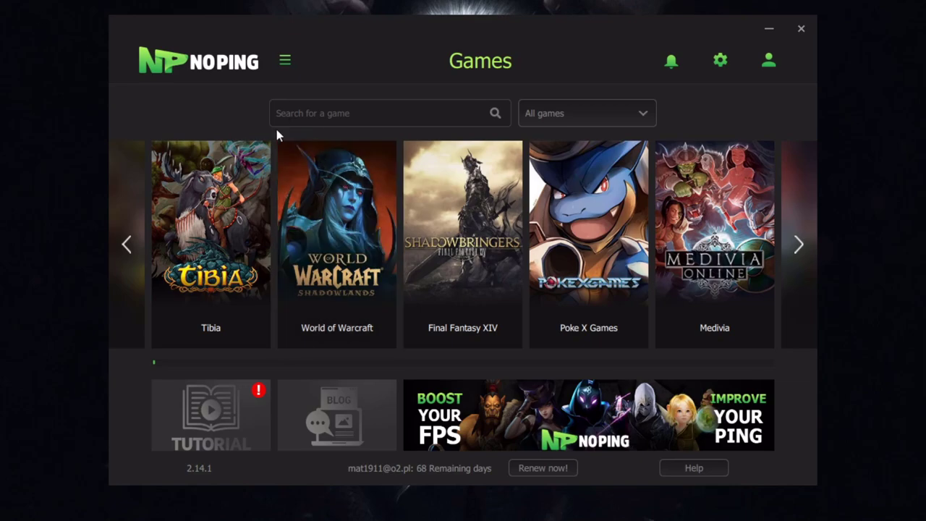
Step: Search the NoPing game library for "albion" and open the server selection for Albion
click(295, 119)
text(albion)
mouse_move(179, 193)
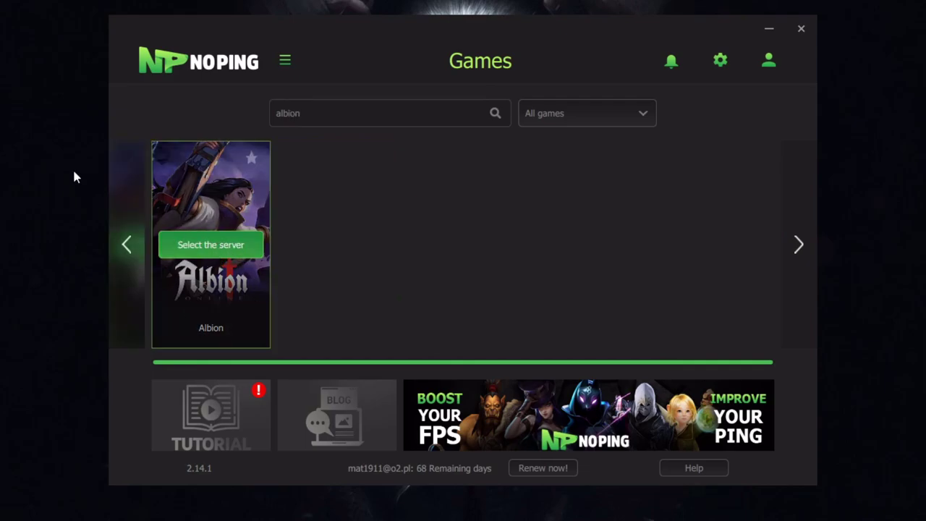
click(211, 244)
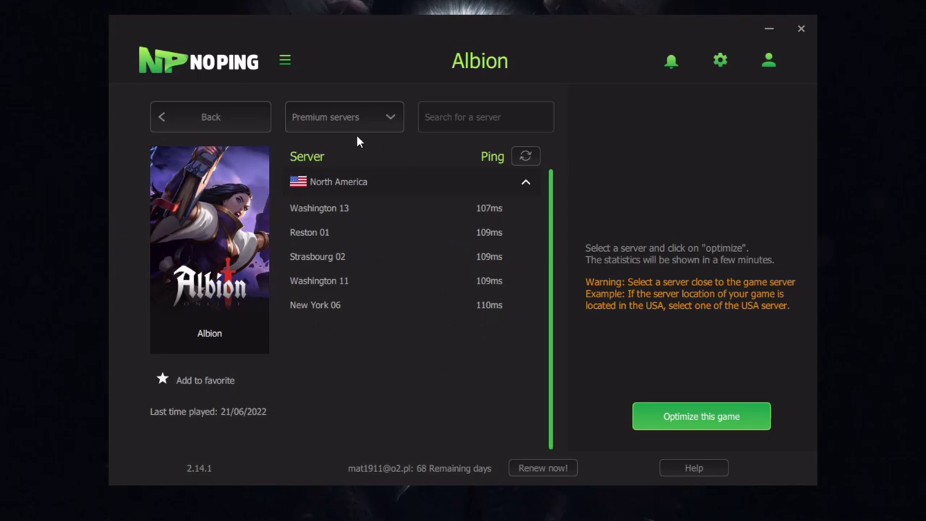
Step: Look through the Others servers list for Albion and return to the Premium servers list
click(324, 123)
click(326, 181)
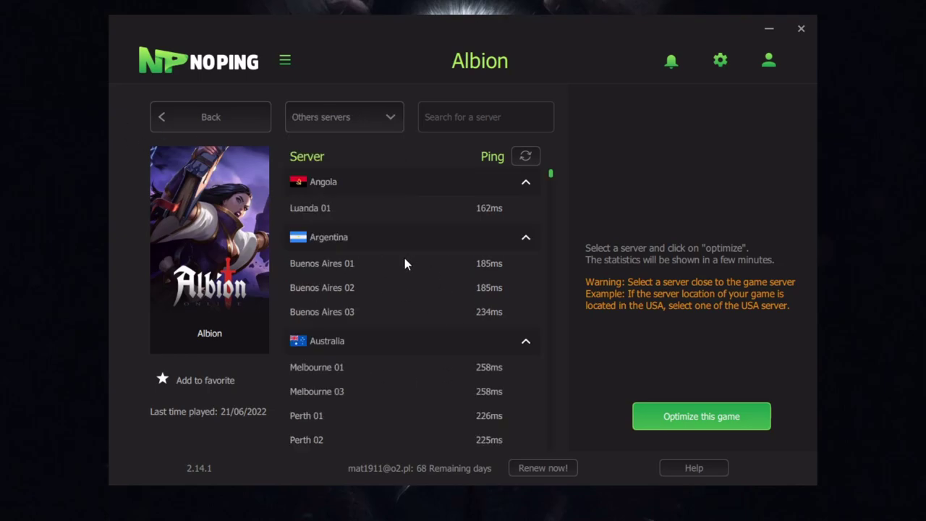
scroll(419, 290, down, 10)
scroll(393, 290, up, 10)
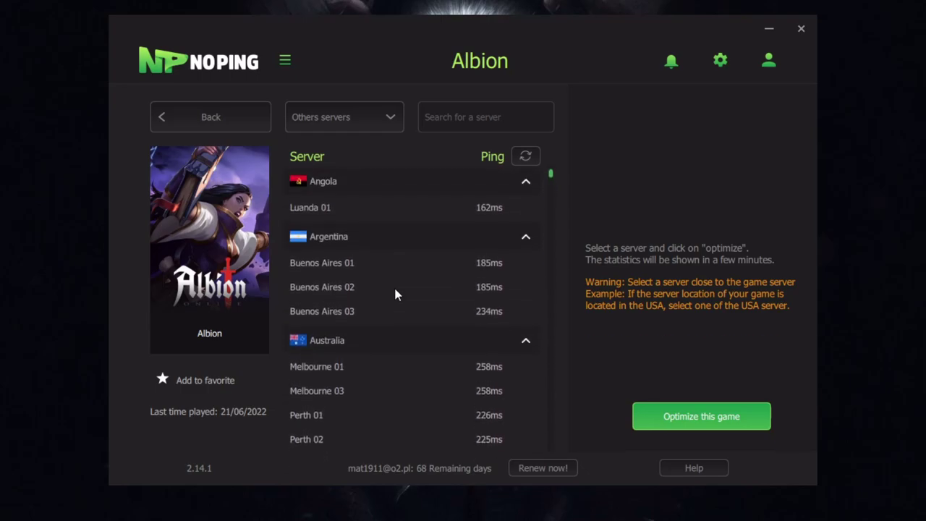
click(311, 120)
click(319, 149)
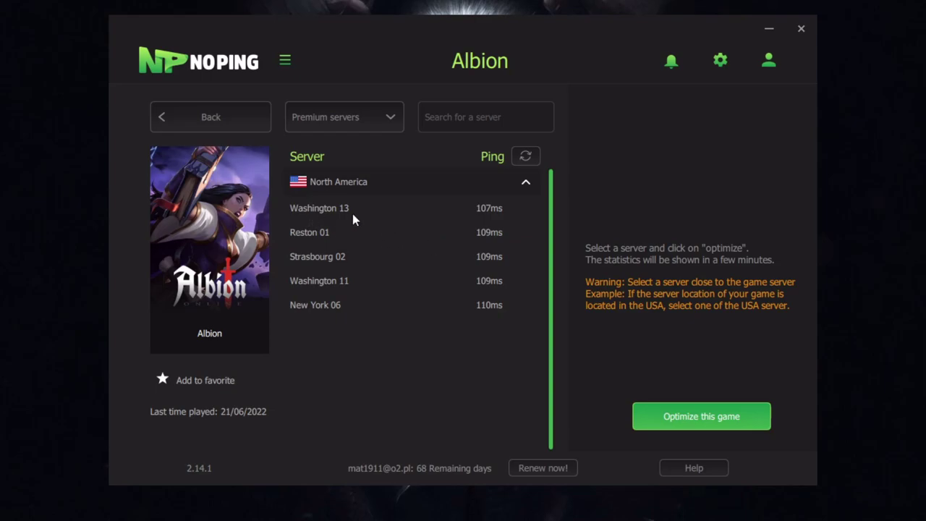
Step: Optimize Albion through the Washington 13 premium server and open the application settings
click(333, 212)
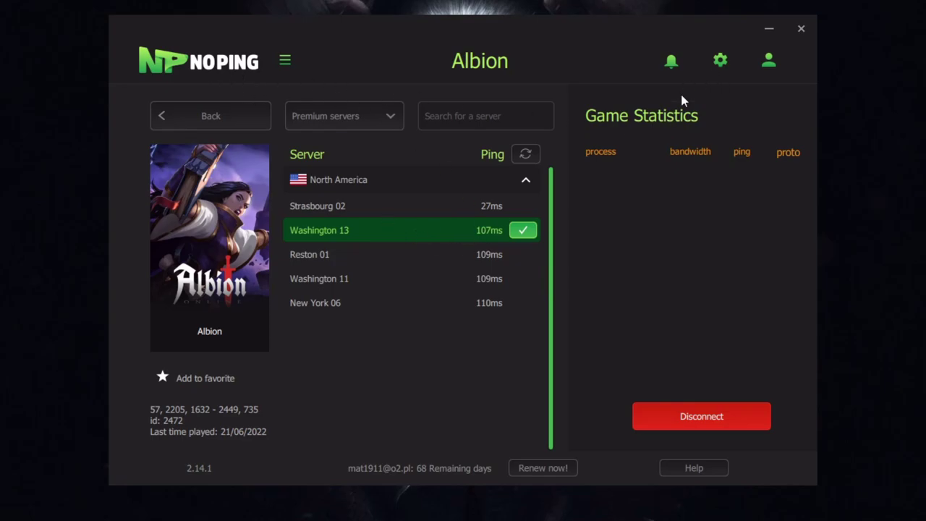
click(720, 60)
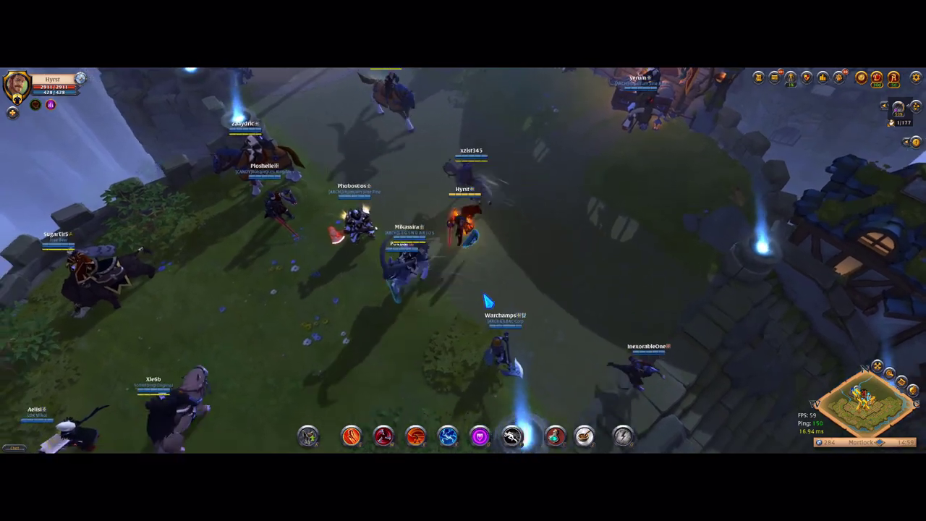
Step: Switch to Albion Online and examine the in-game ping while moving the character around the town
click(467, 249)
click(805, 434)
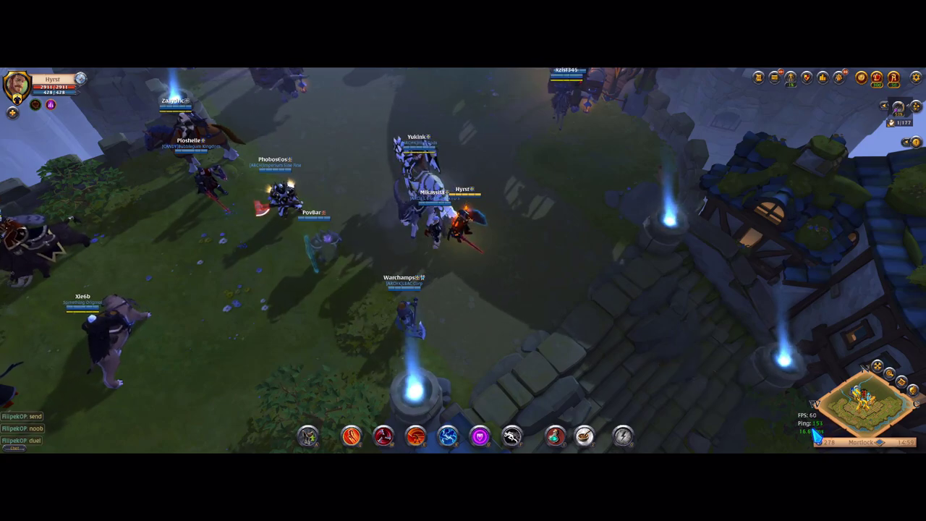
click(452, 180)
click(554, 344)
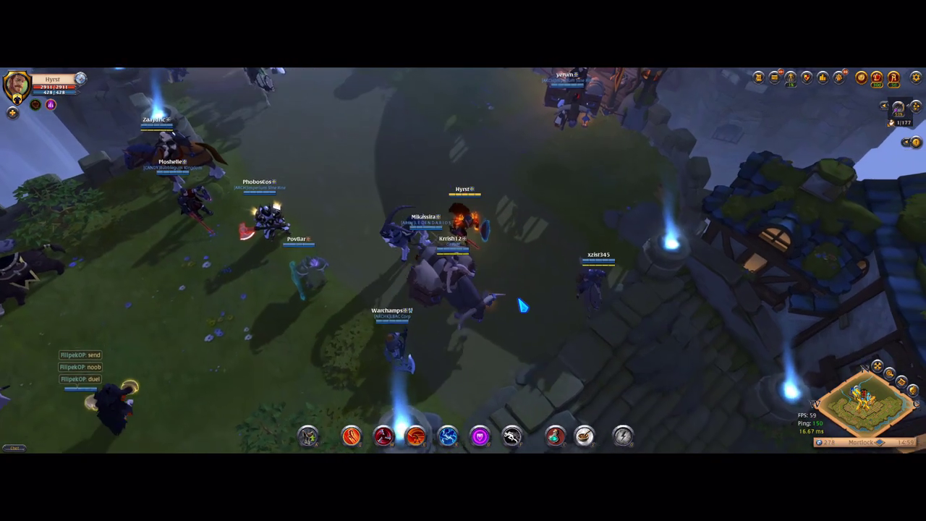
click(397, 180)
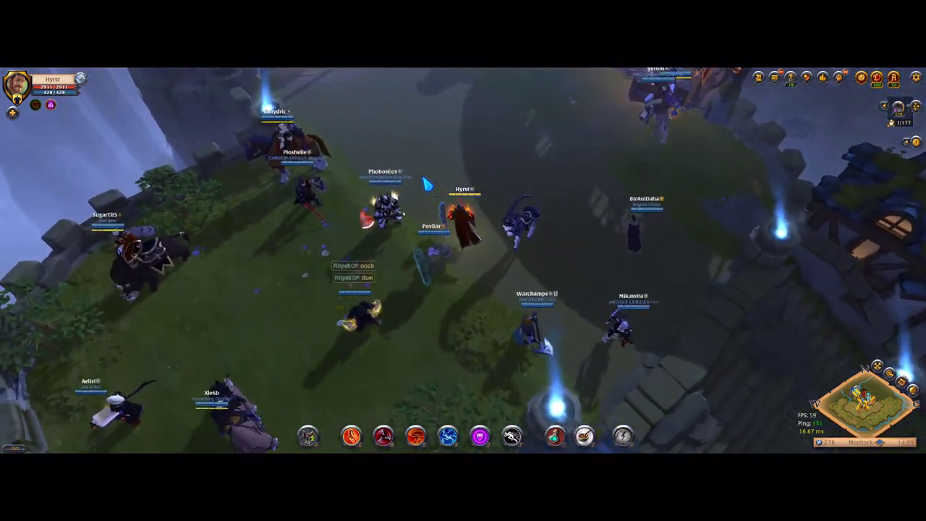
click(489, 186)
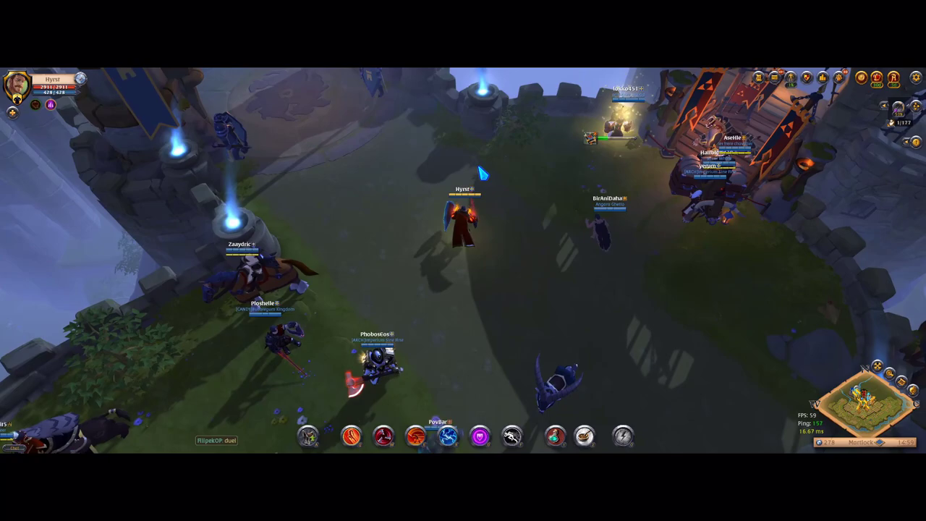
click(533, 232)
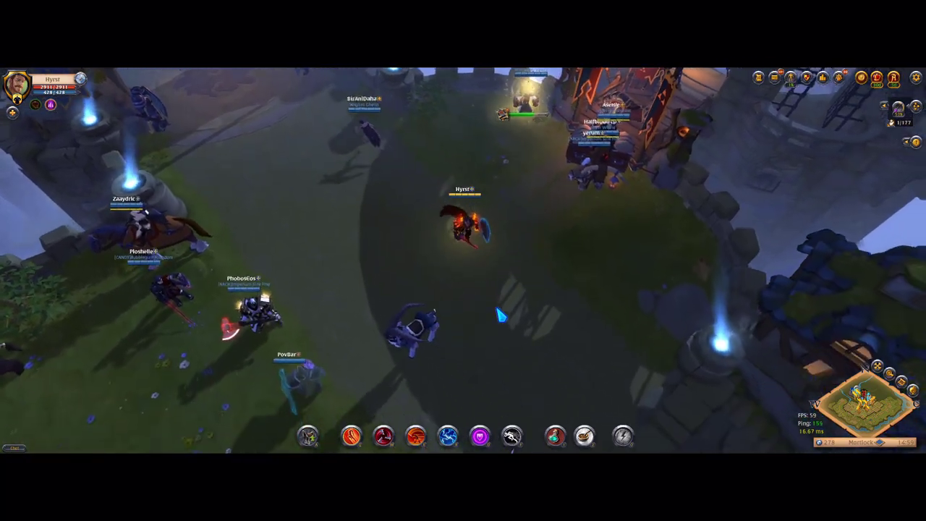
click(501, 315)
click(448, 278)
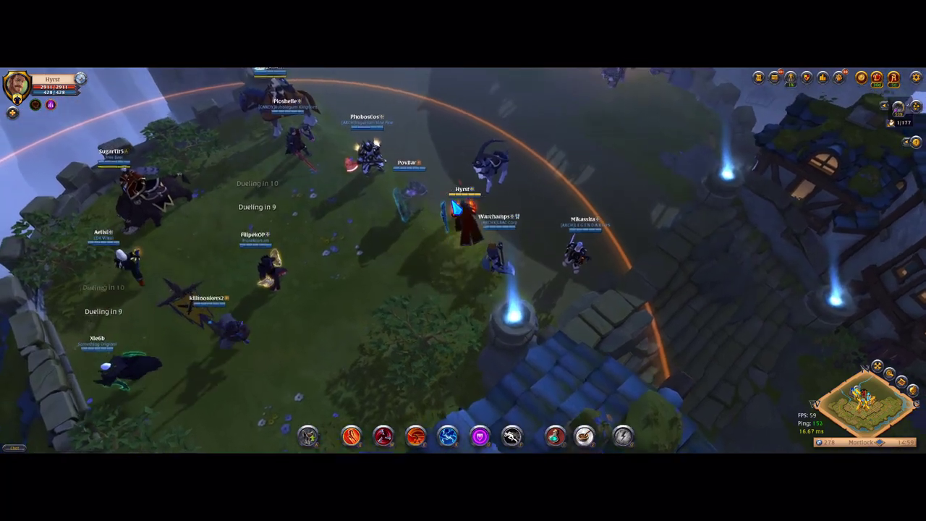
click(428, 221)
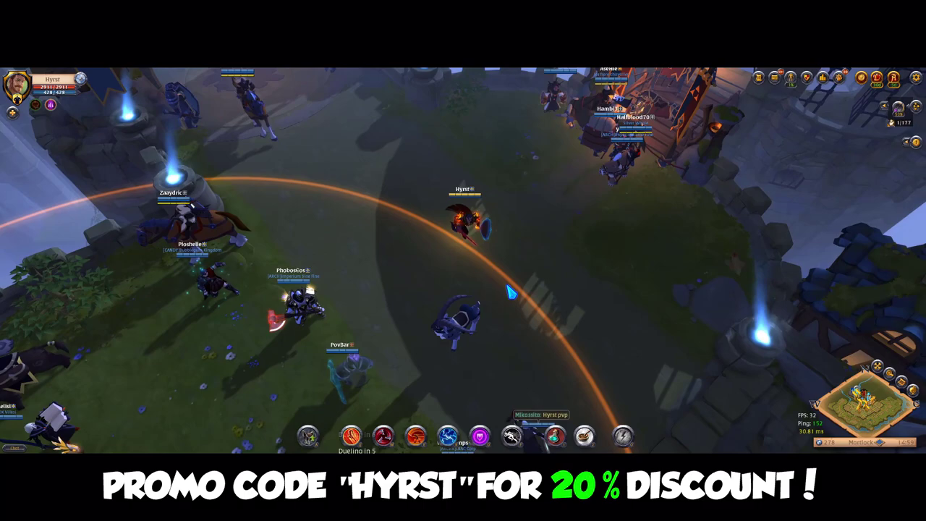
click(501, 293)
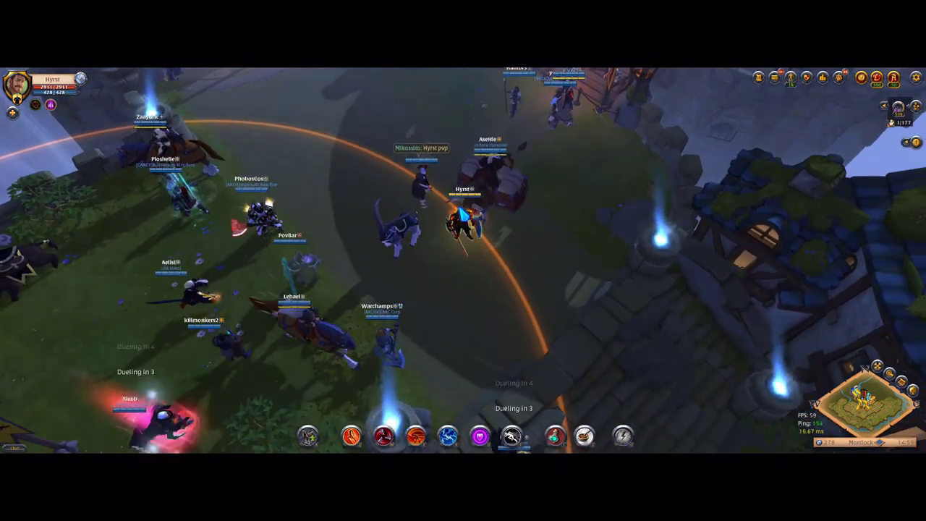